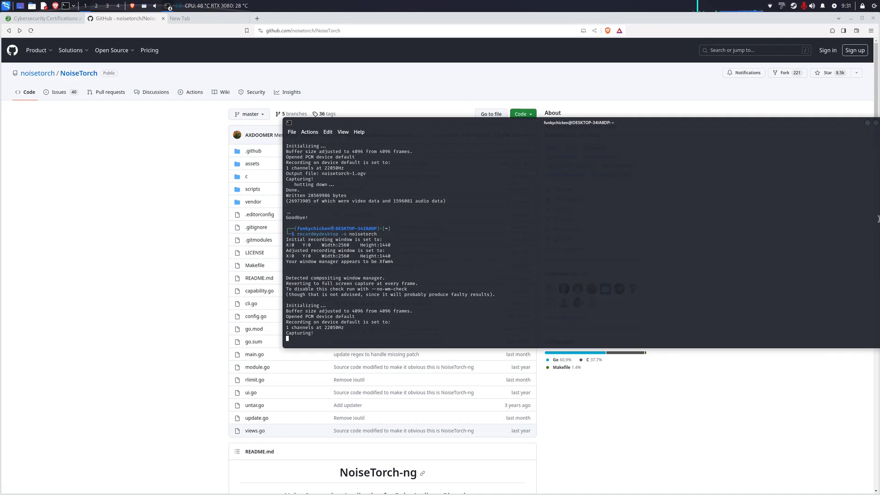
Hide the Konsole recording terminal to reveal the NoiseTorch GitHub page behind it.
click(867, 122)
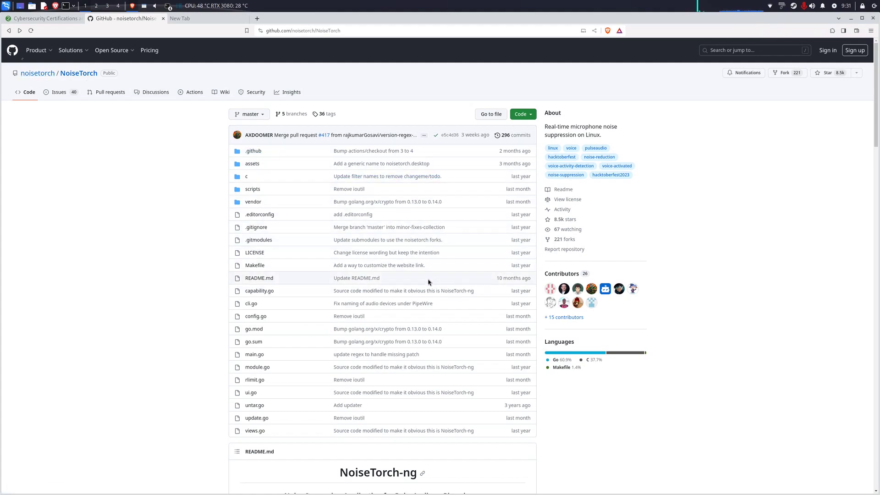
scroll(368, 211, down, 1)
scroll(366, 211, down, 1)
scroll(367, 212, down, 1)
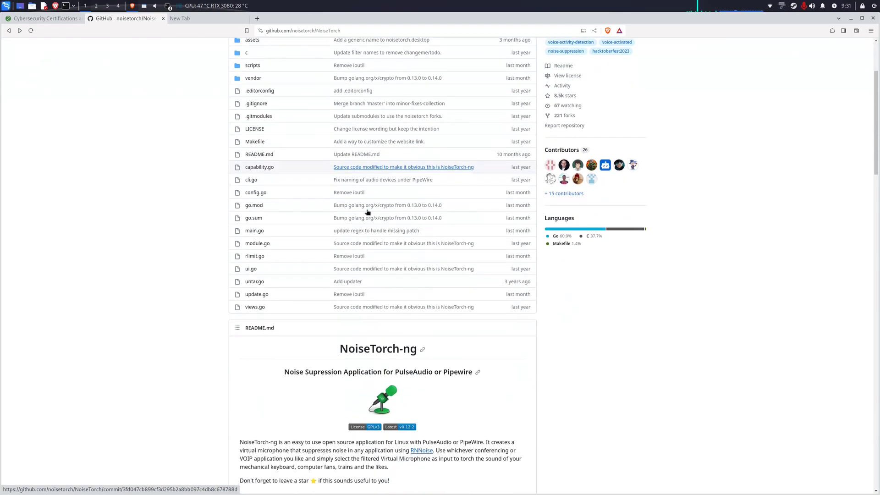
scroll(367, 212, down, 1)
scroll(367, 212, down, 3)
scroll(367, 212, down, 1)
scroll(367, 212, down, 1)
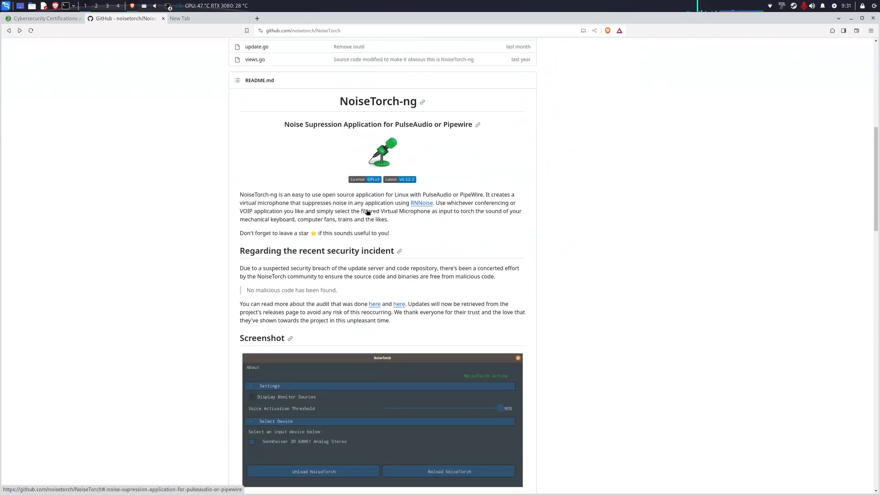
scroll(368, 211, down, 1)
scroll(367, 212, down, 1)
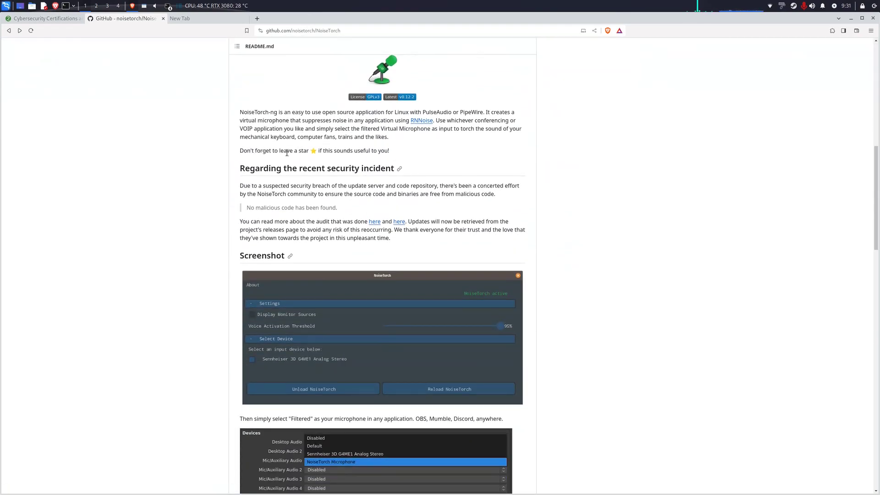
scroll(437, 232, down, 3)
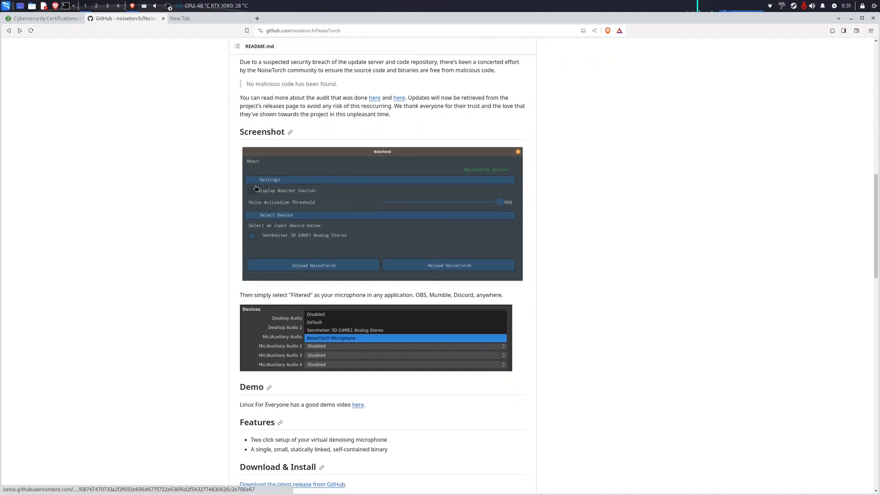
scroll(257, 190, down, 2)
scroll(255, 191, down, 3)
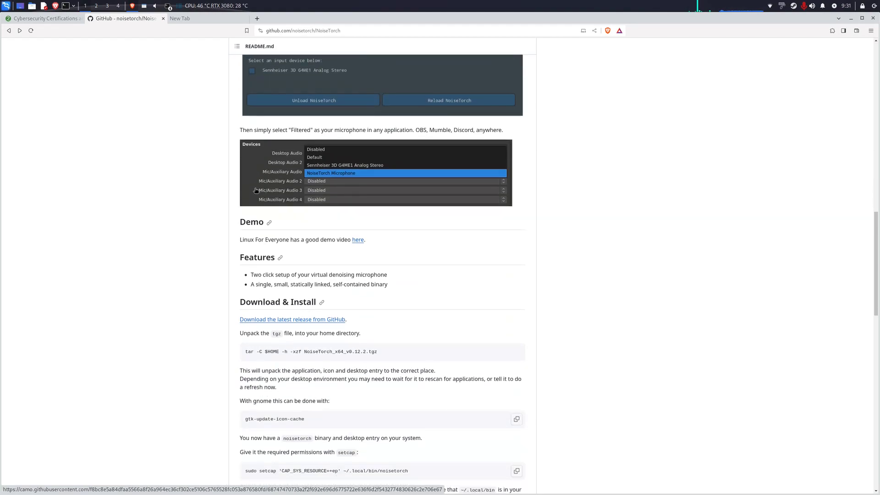
scroll(255, 191, down, 1)
scroll(256, 191, down, 2)
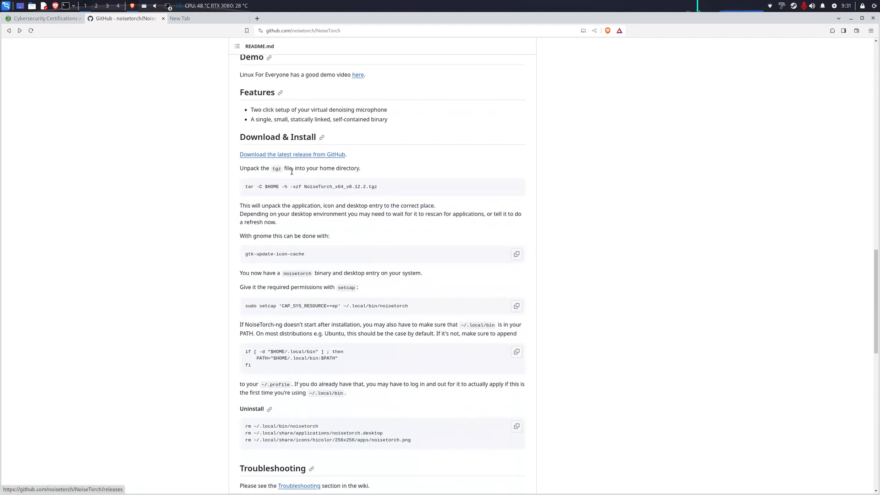
Highlight the README's tar unpack command and the three-line PATH check snippet.
drag(245, 186, 380, 192)
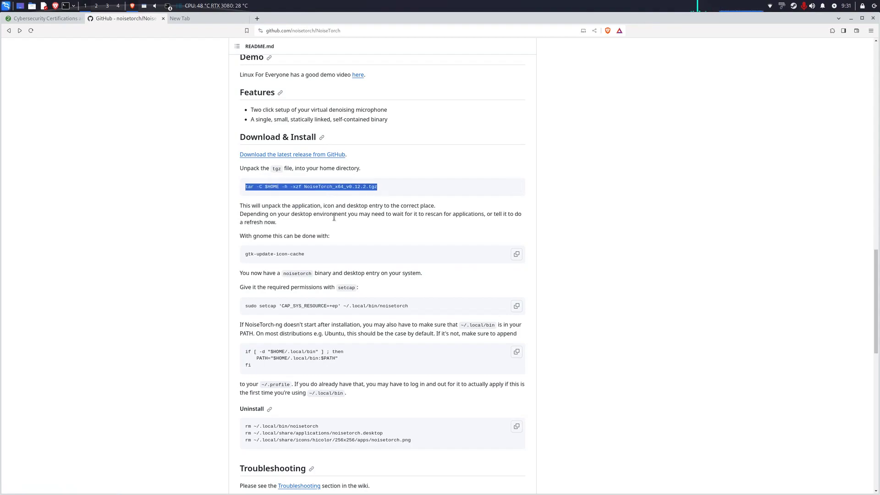
scroll(299, 242, down, 2)
scroll(303, 206, down, 1)
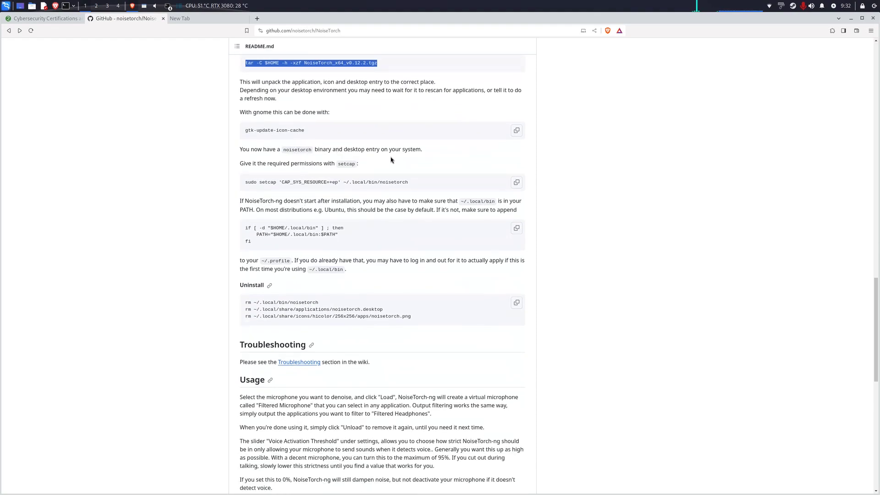
drag(247, 183, 412, 188)
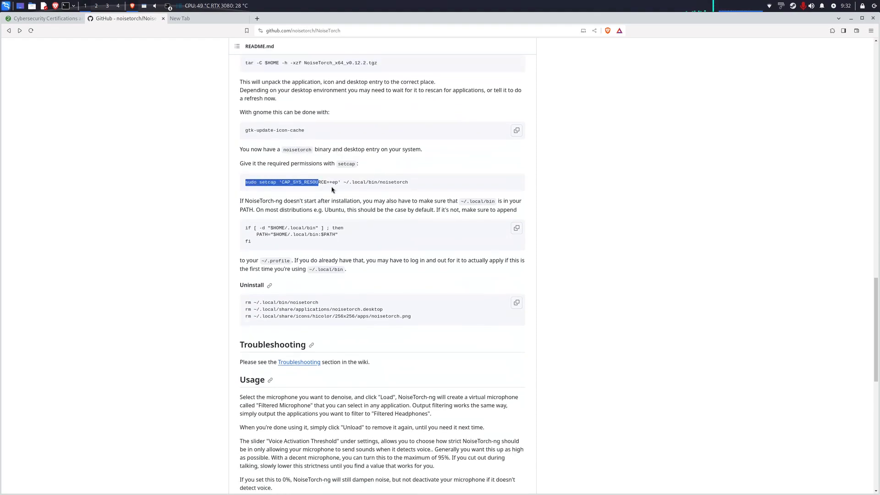
scroll(403, 195, down, 1)
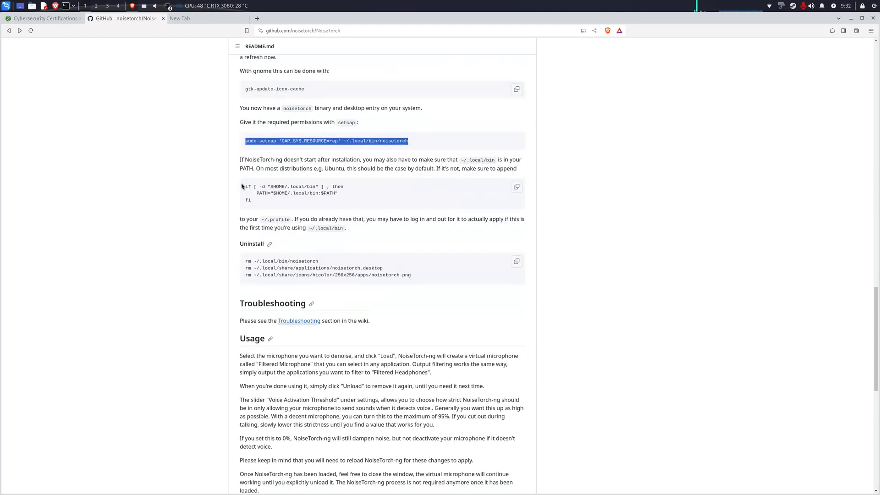
drag(245, 184, 320, 202)
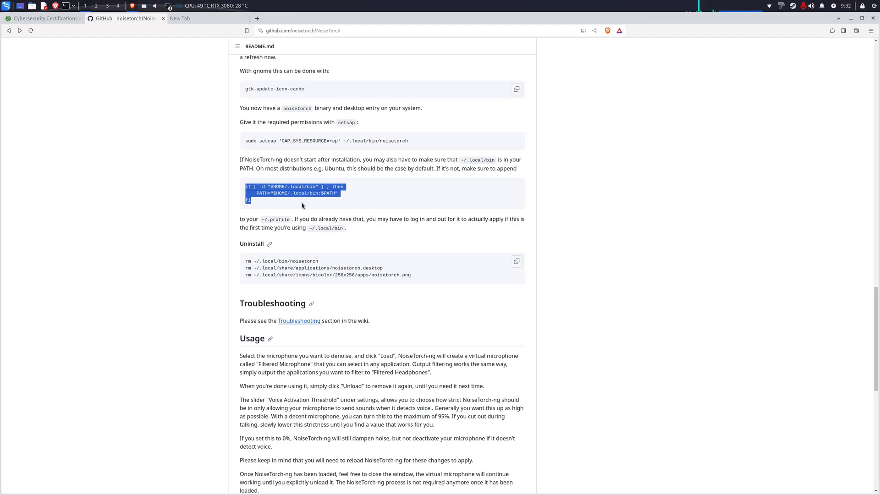
scroll(301, 204, down, 1)
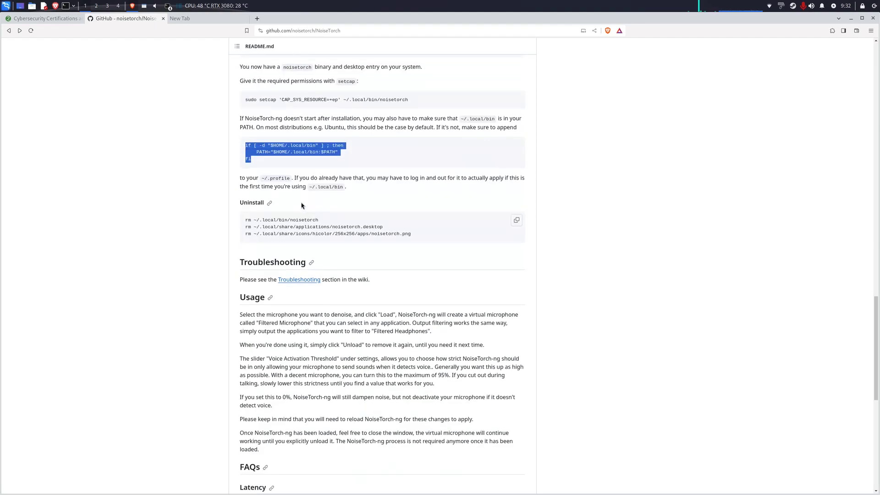
scroll(301, 205, down, 1)
scroll(302, 205, down, 1)
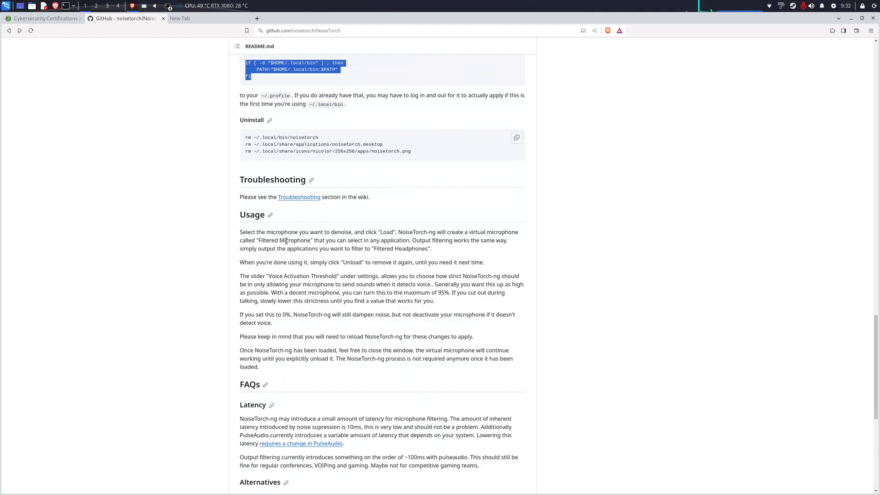
scroll(390, 241, up, 1)
scroll(372, 249, up, 6)
scroll(357, 258, up, 6)
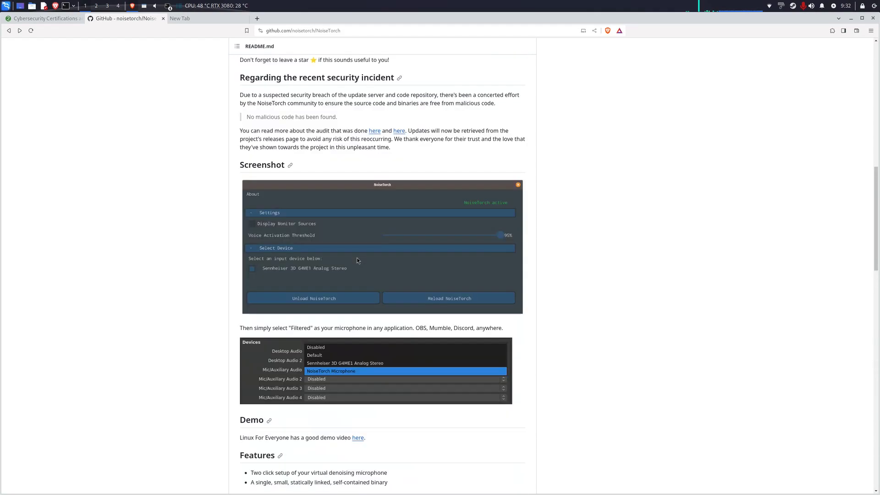
scroll(357, 257, up, 6)
Switch to the ~/.local/bin terminal and list it to confirm the noisetorch binary exists.
click(170, 8)
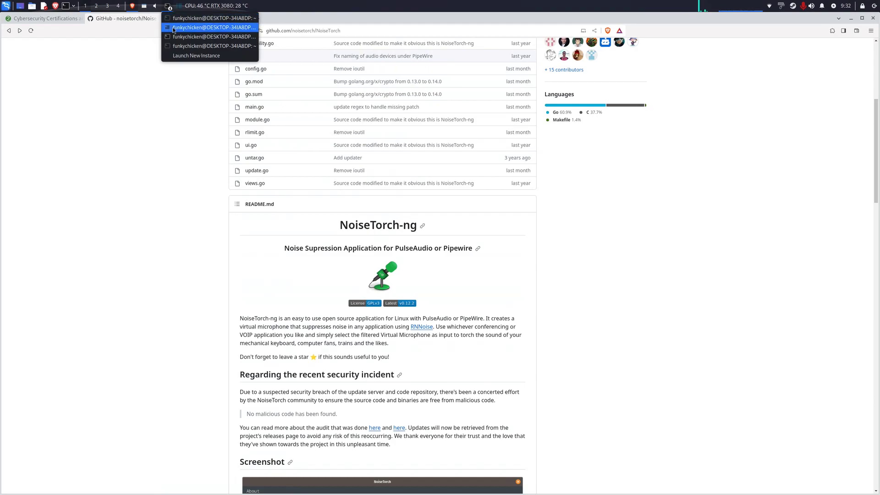
click(180, 39)
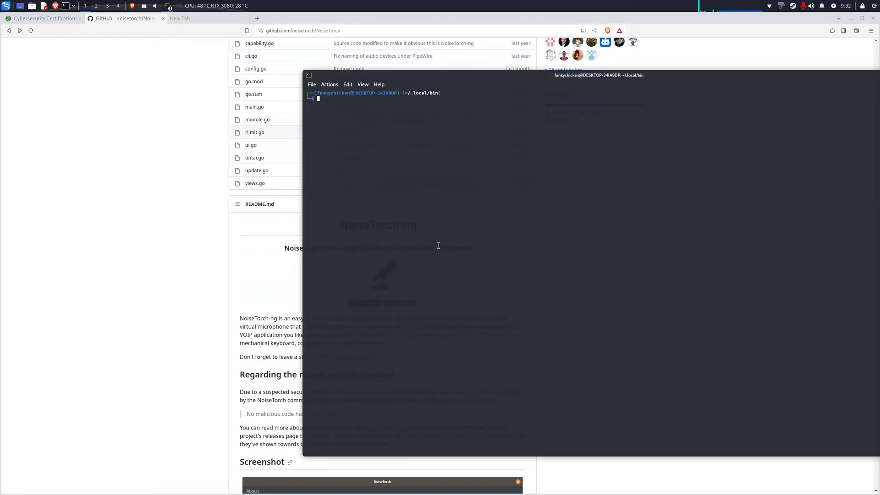
text(ls)
key(Return)
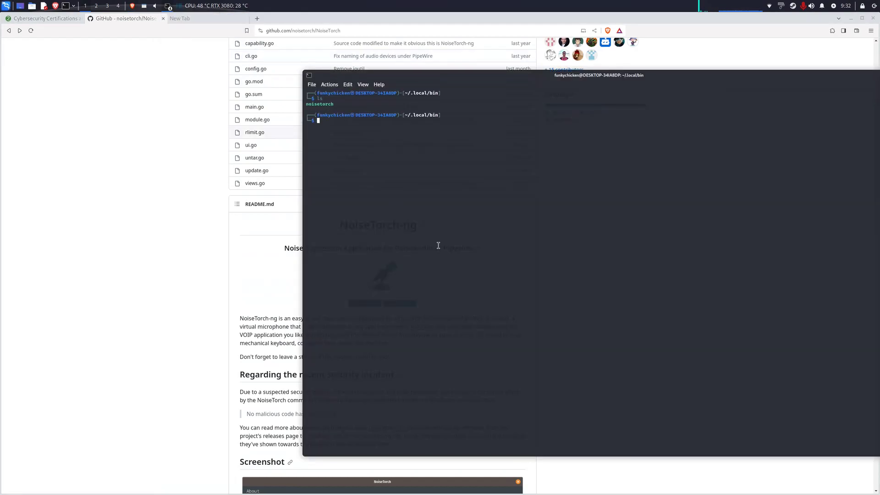
drag(337, 103, 306, 103)
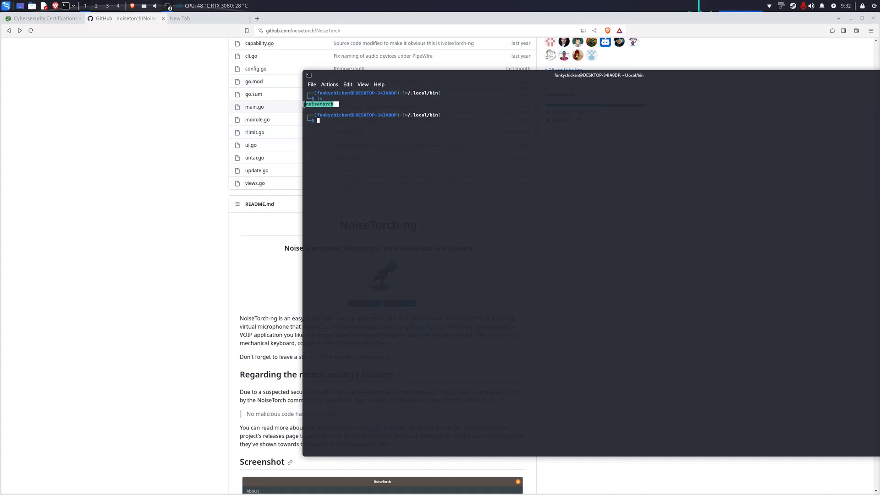
click(382, 199)
text(noisetorch)
key(BackSpace)
key(BackSpace)
key(BackSpace)
key(BackSpace)
key(BackSpace)
key(BackSpace)
mouse_move(124, 18)
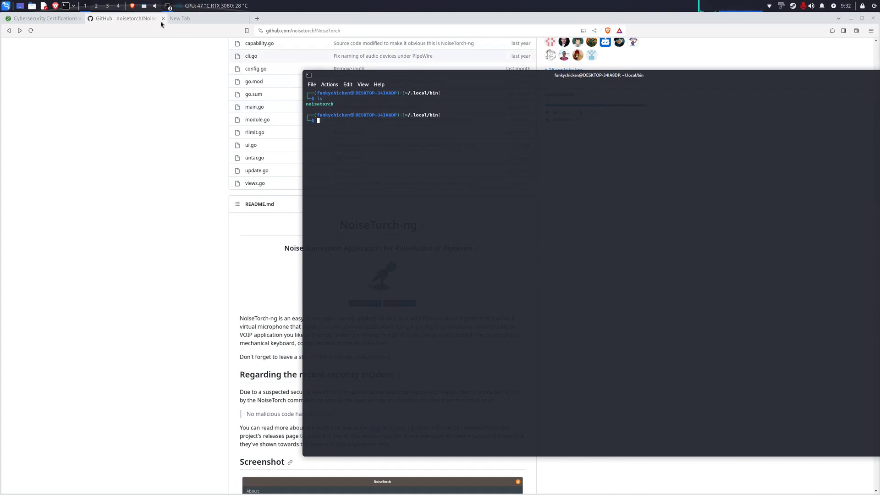
Open NoiseTorch-ng, move its window to the screen top, and check the system microphone.
click(145, 6)
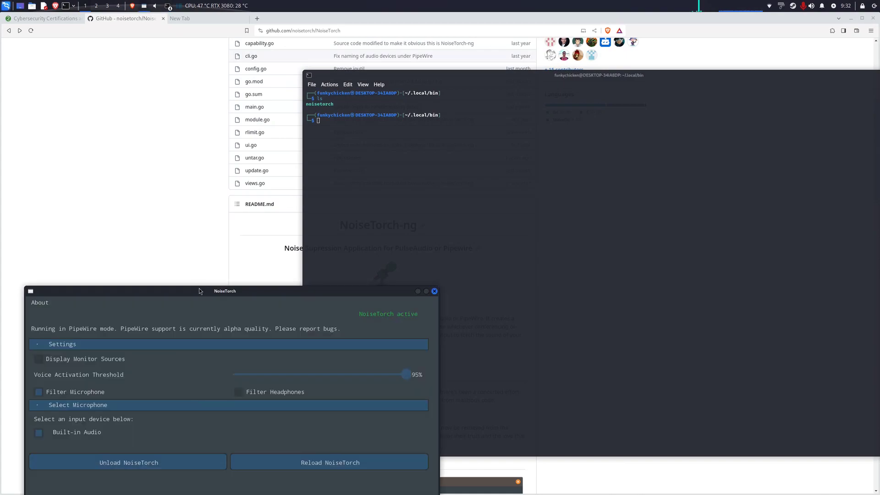
drag(199, 291, 209, 21)
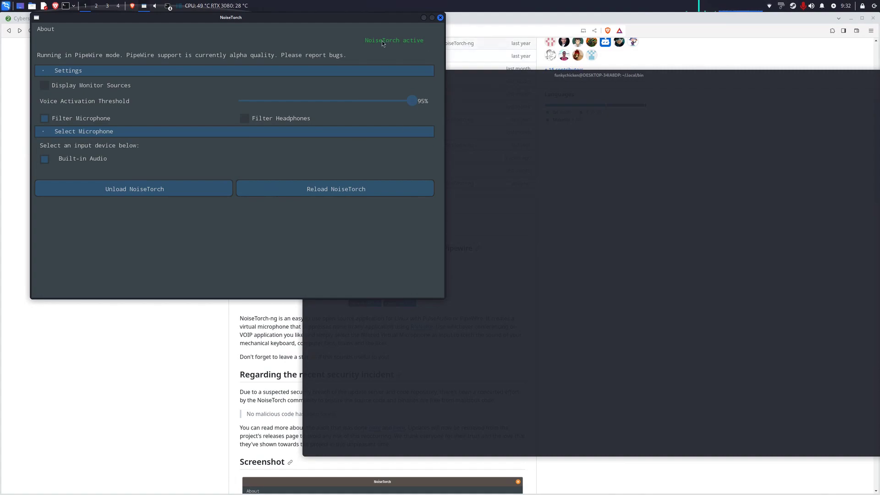
click(812, 9)
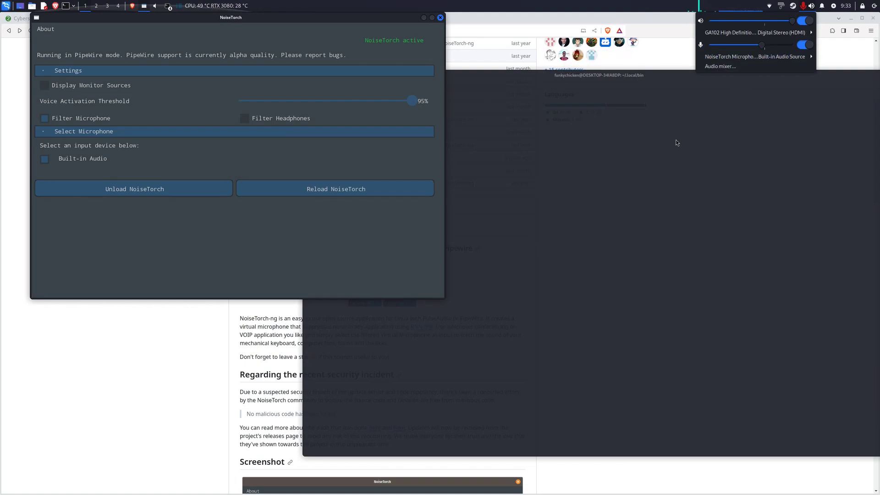
click(362, 21)
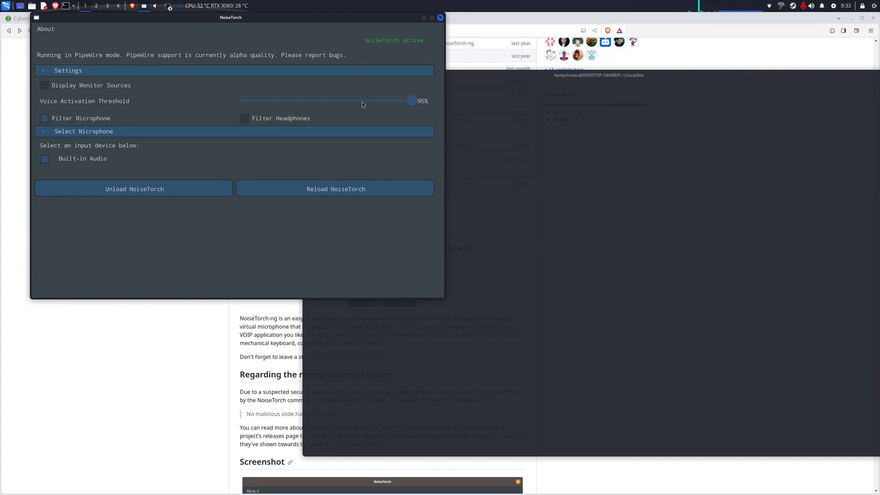